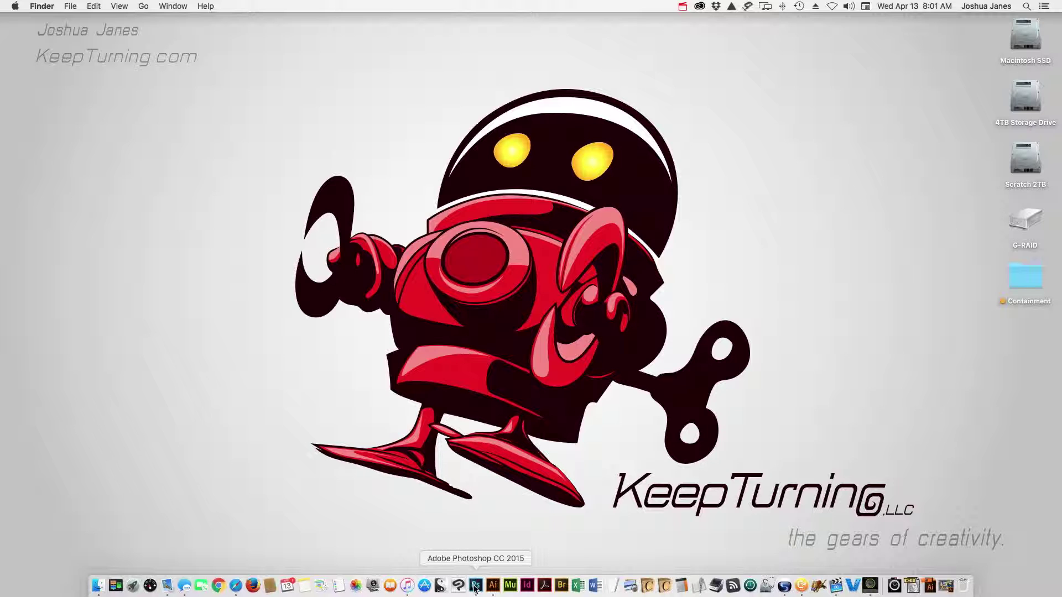
Step: Bring Photoshop CC 2015 to the front from the Dock to show layer test.psd
click(476, 587)
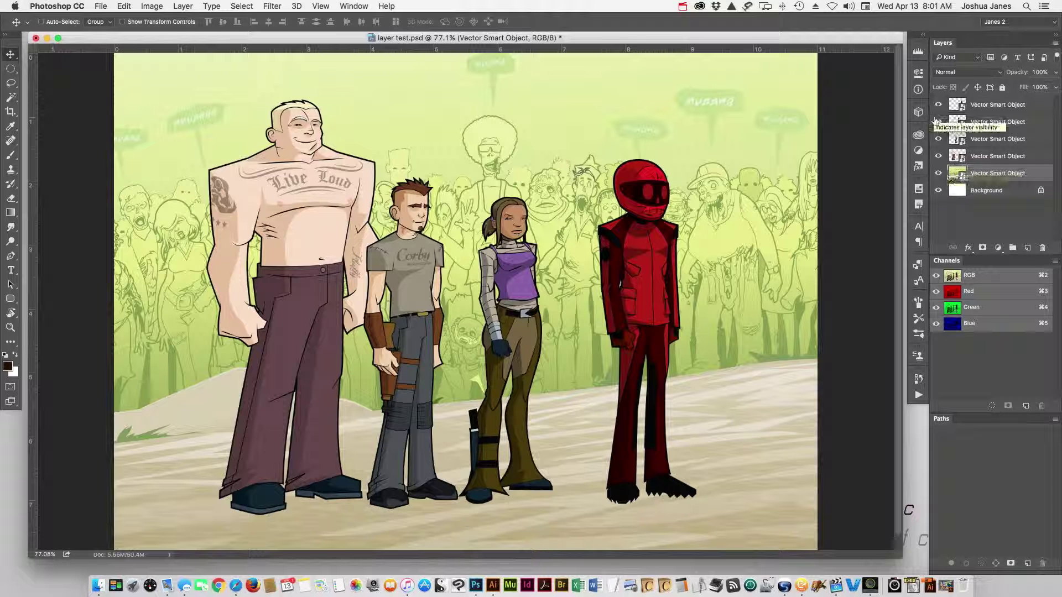
Step: Select the top four Vector Smart Object character layers and group them into Group 1
click(974, 108)
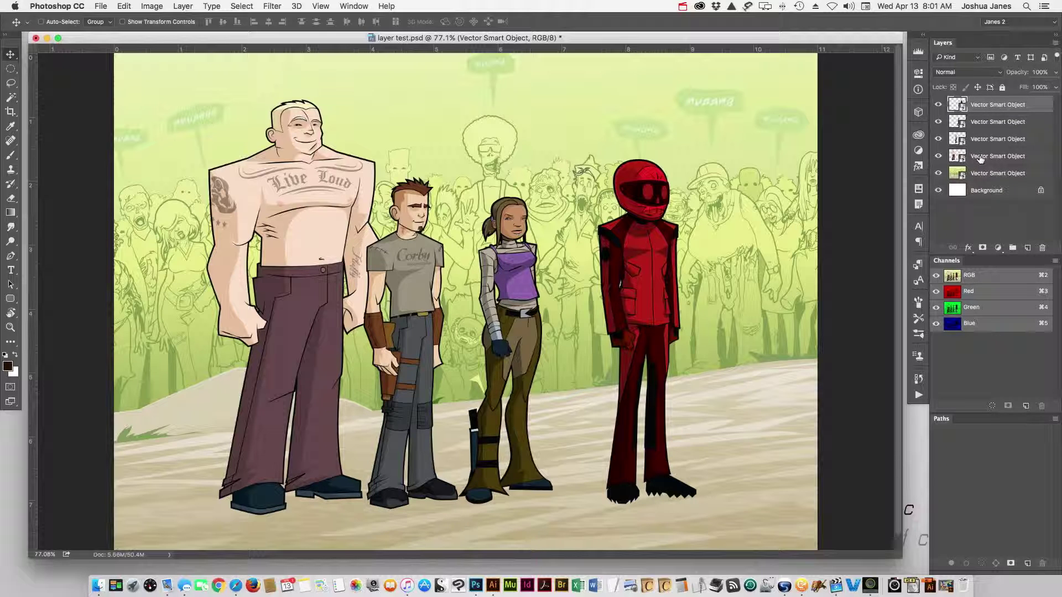
shift+click(979, 158)
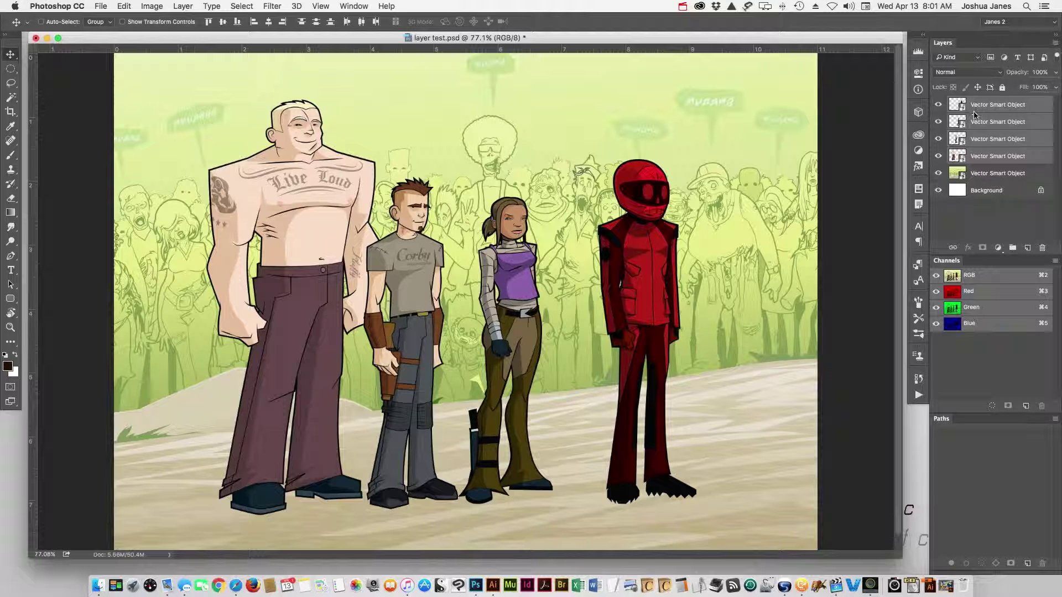
key(super)
key(super+g)
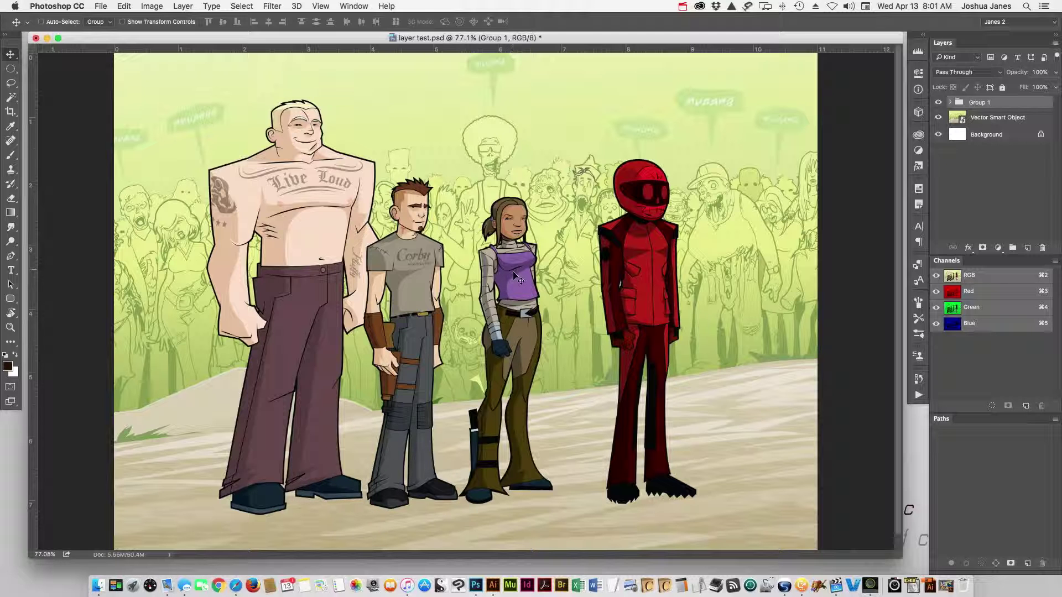
Step: Move the four-character lineup further right and nudge the red-suited figure closer to the others
drag(534, 303, 581, 293)
click(950, 103)
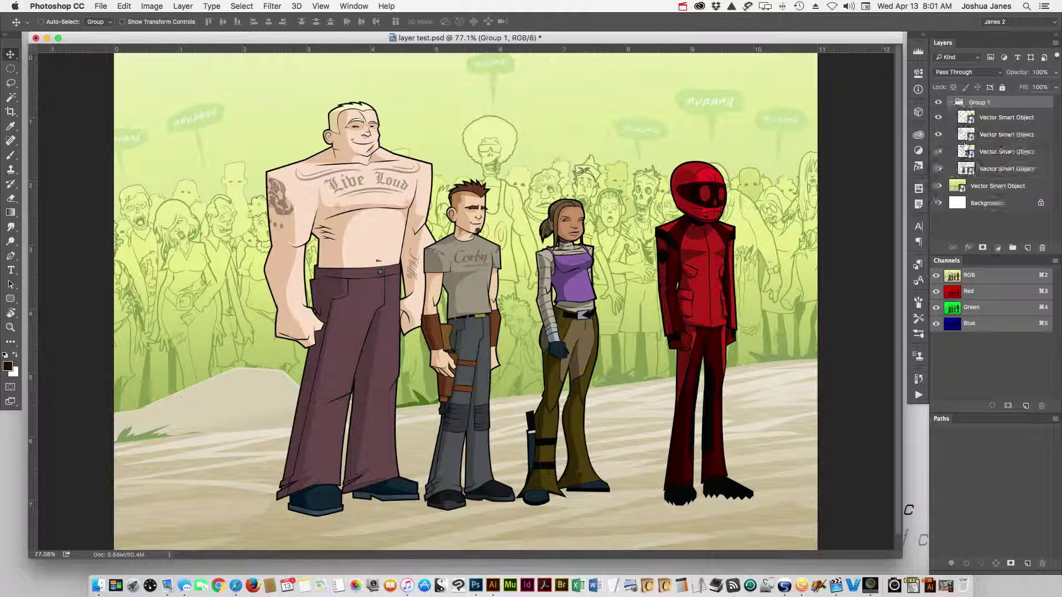
click(987, 120)
mouse_move(572, 293)
mouse_down()
mouse_move(301, 318)
mouse_move(556, 304)
mouse_move(362, 257)
mouse_move(569, 280)
mouse_move(490, 254)
mouse_move(392, 265)
mouse_move(578, 296)
mouse_up()
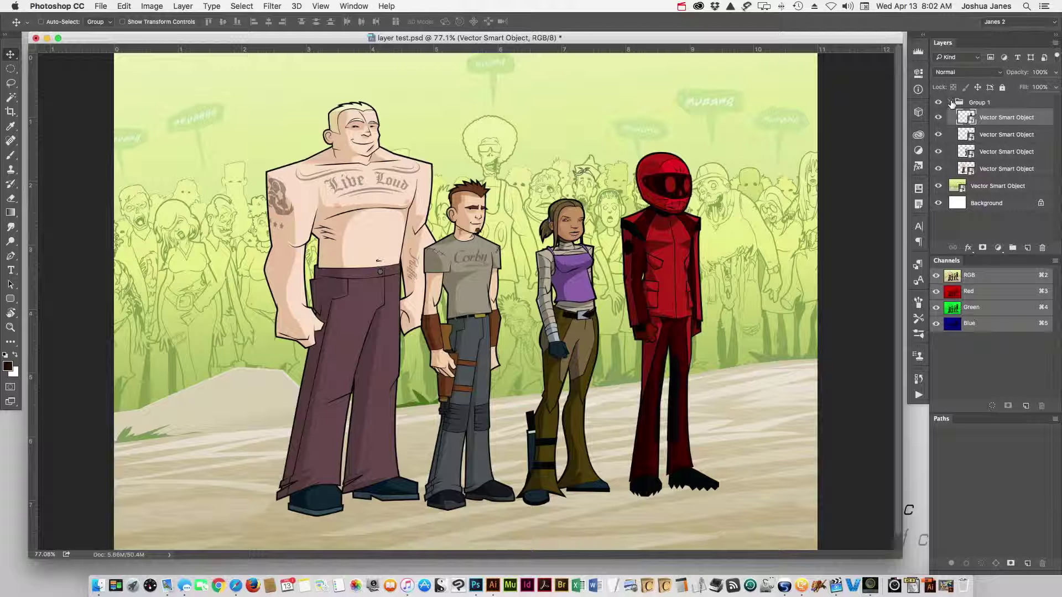
click(951, 104)
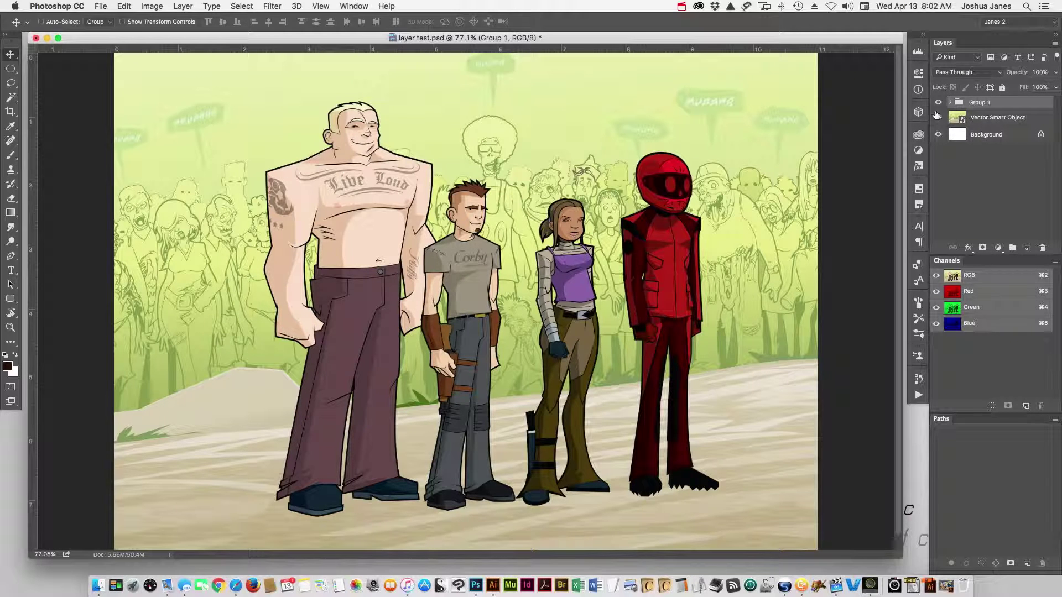
mouse_move(755, 238)
mouse_down()
mouse_move(577, 216)
mouse_move(741, 218)
mouse_move(766, 241)
mouse_up()
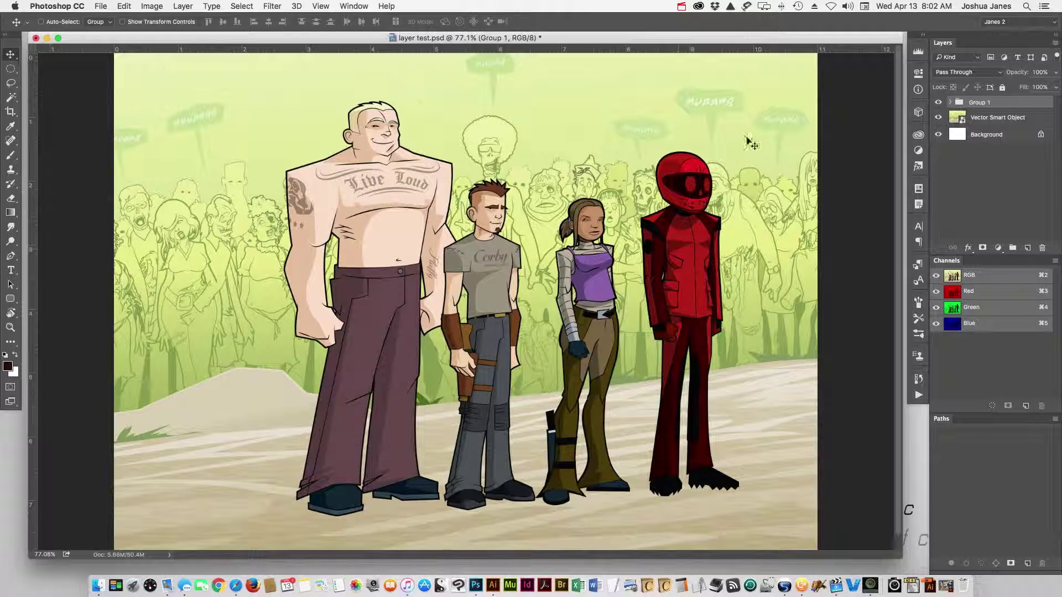
click(950, 102)
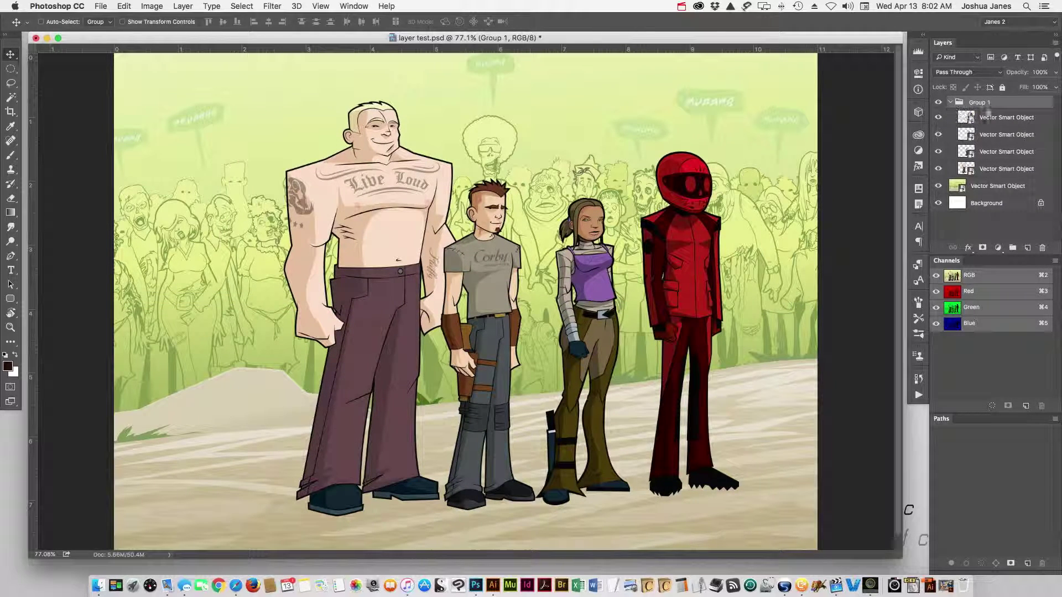
Step: Check Group 1's visibility, then rename the group to 'Characters'
click(938, 103)
click(950, 103)
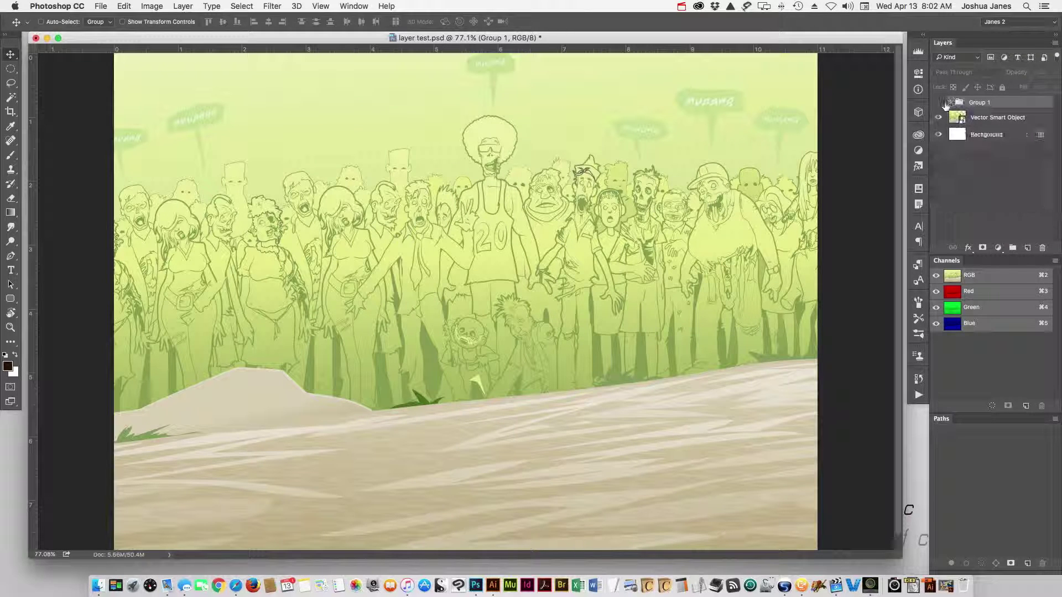
click(938, 103)
double_click(969, 103)
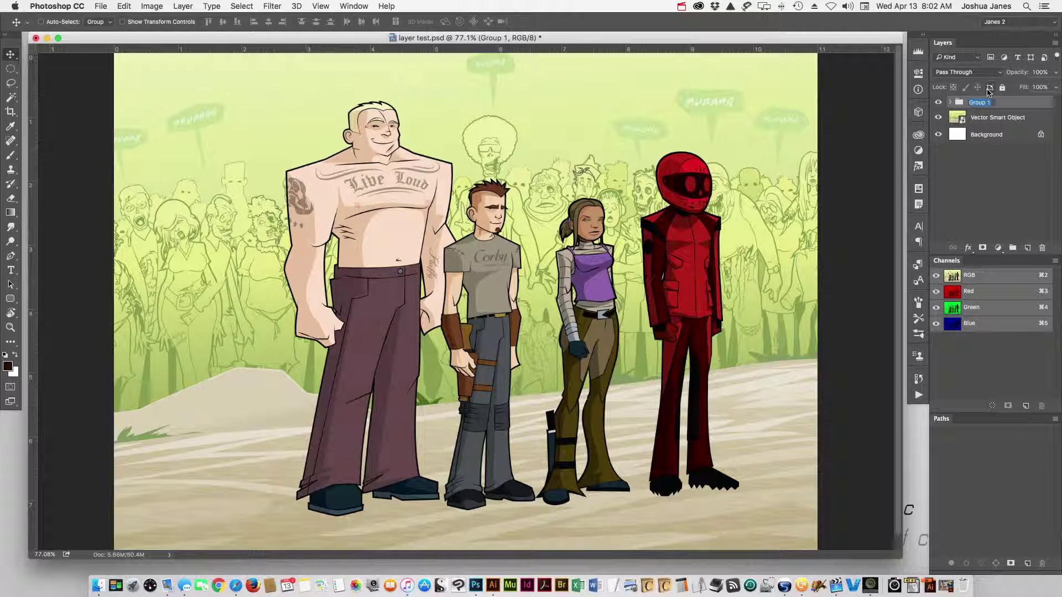
text(G)
text(haracters)
key(Return)
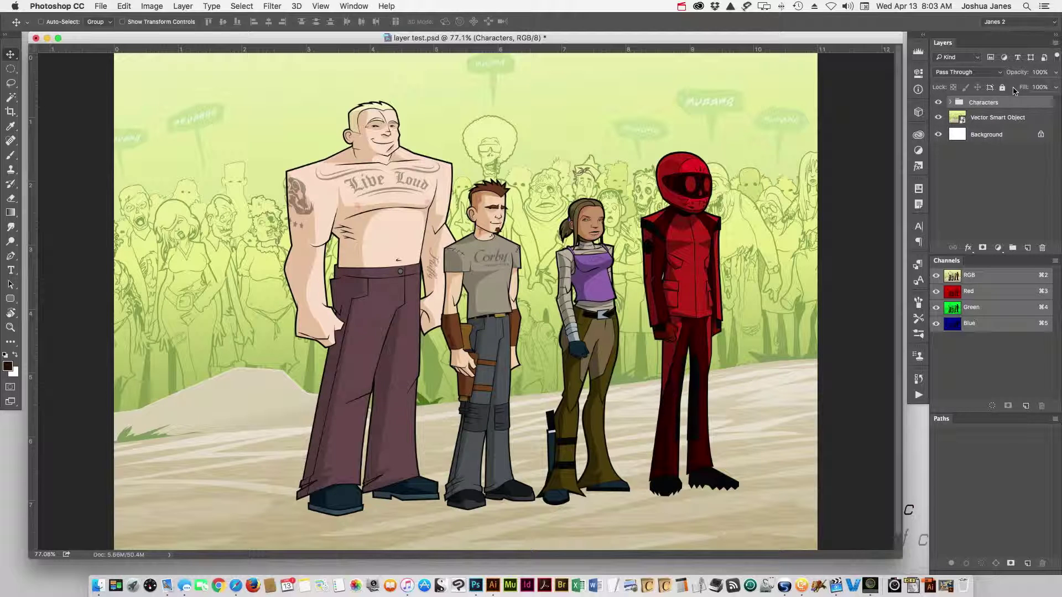
click(1057, 74)
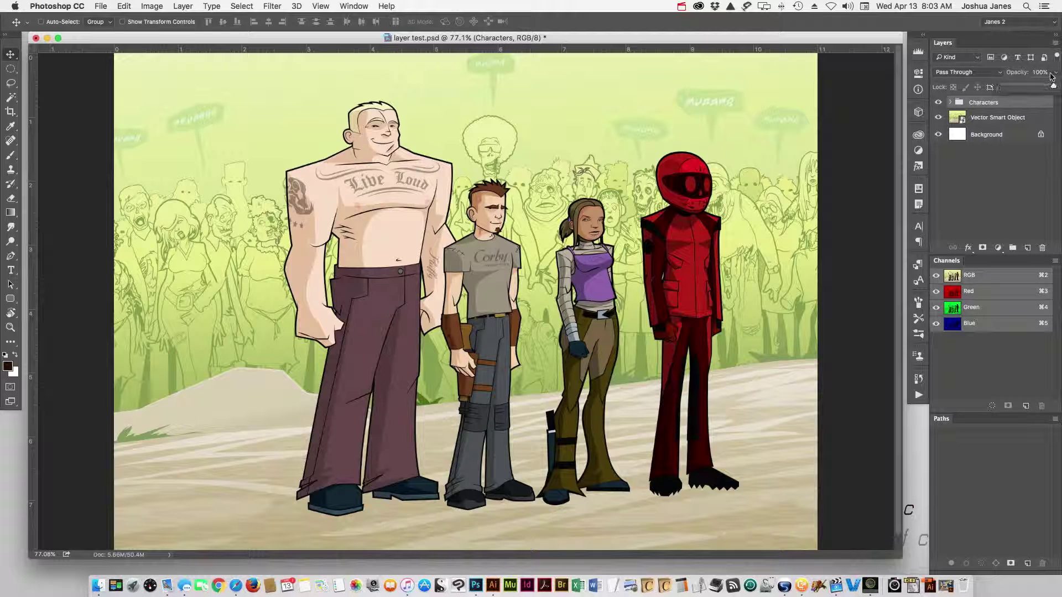
click(1023, 87)
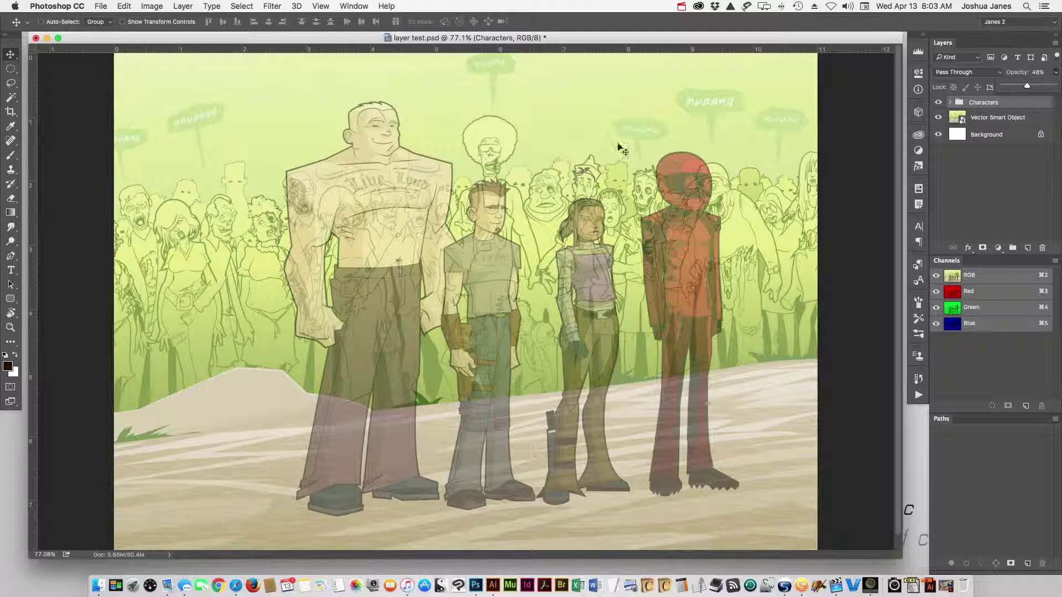
drag(1027, 87, 1054, 86)
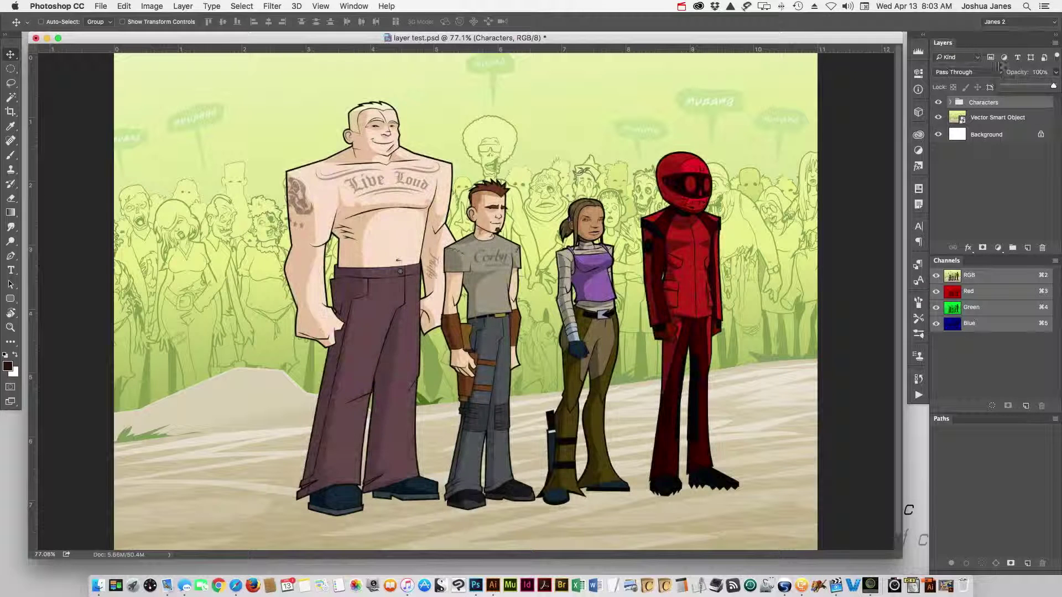
click(999, 73)
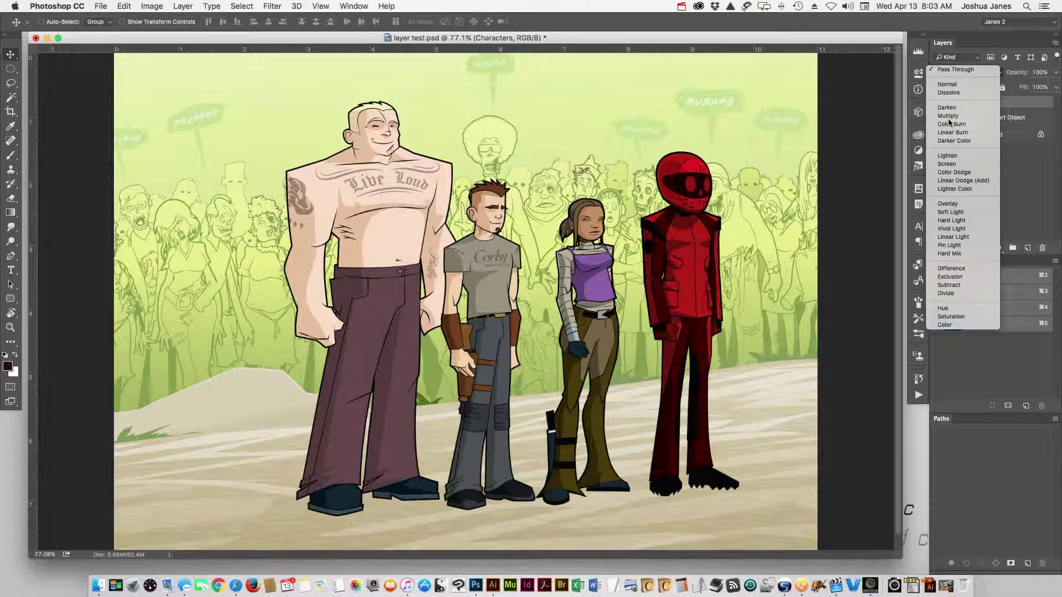
click(949, 118)
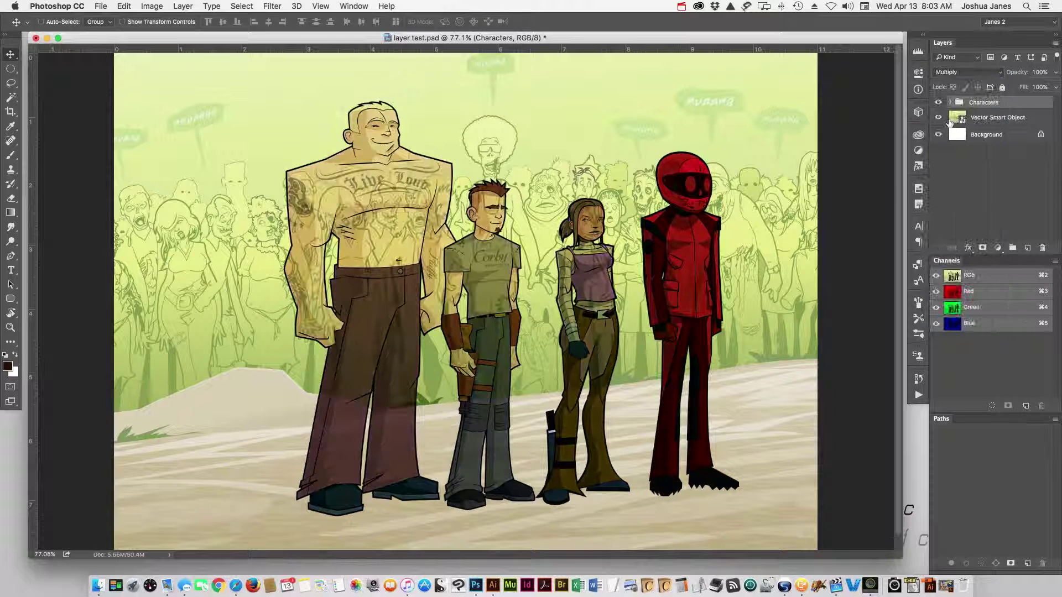
click(985, 71)
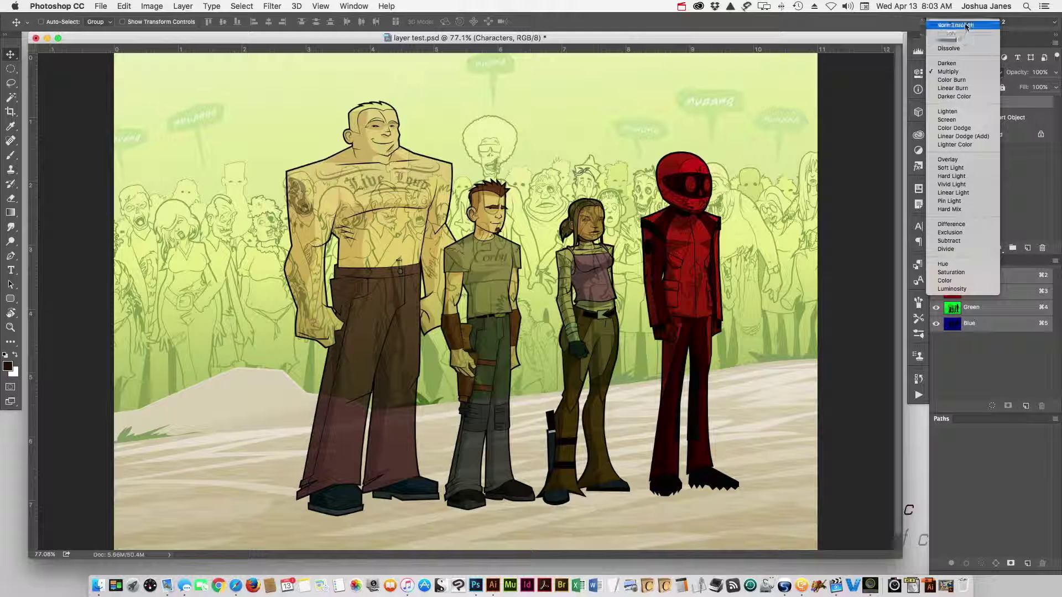
click(956, 25)
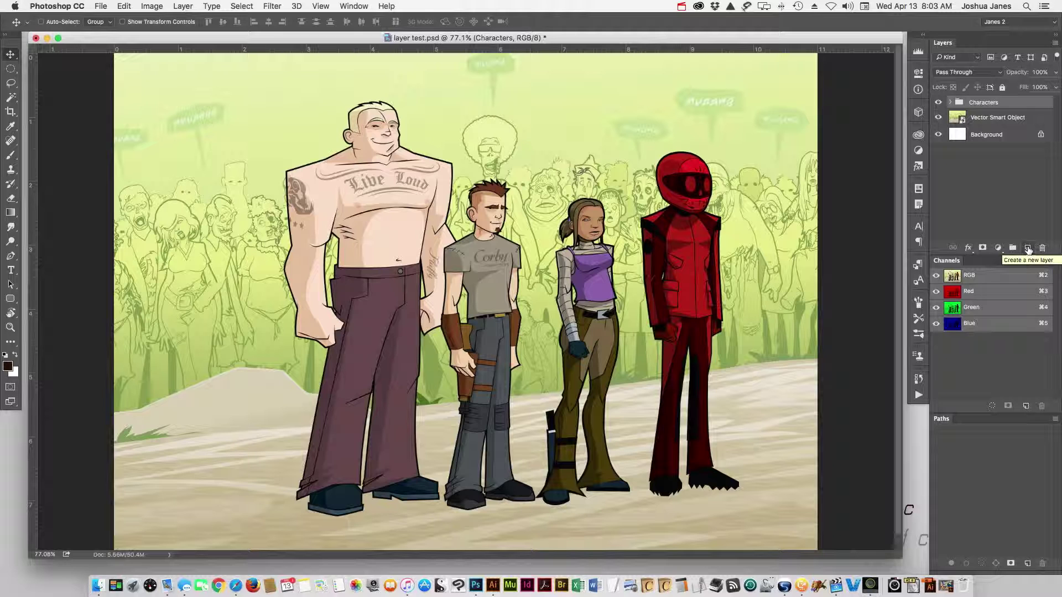
Step: Add a new Layer 1 and set the Brush foreground colour to dark navy #020126
click(1028, 249)
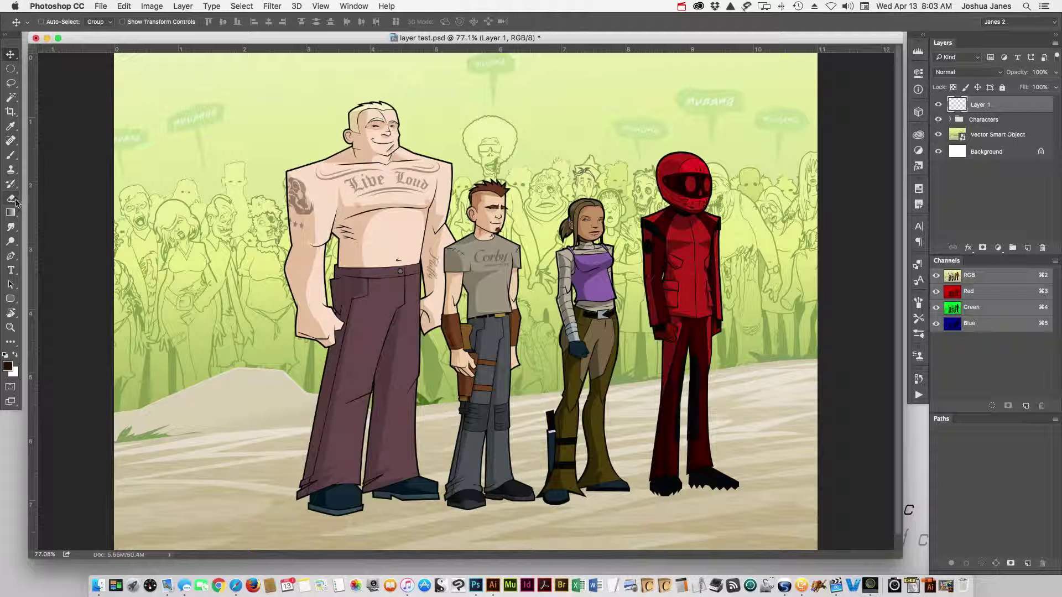
key(b)
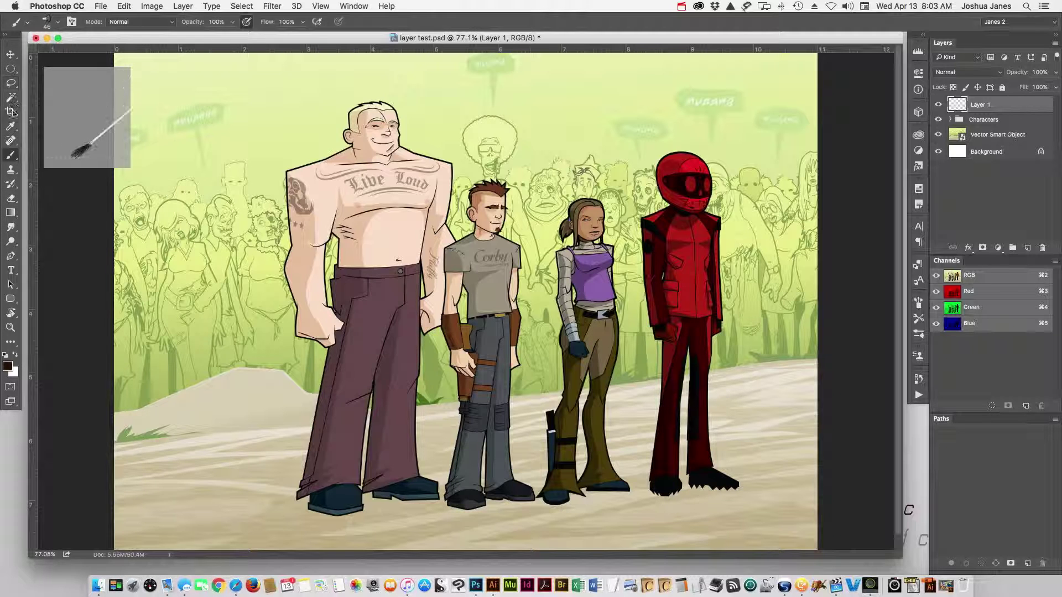
click(7, 366)
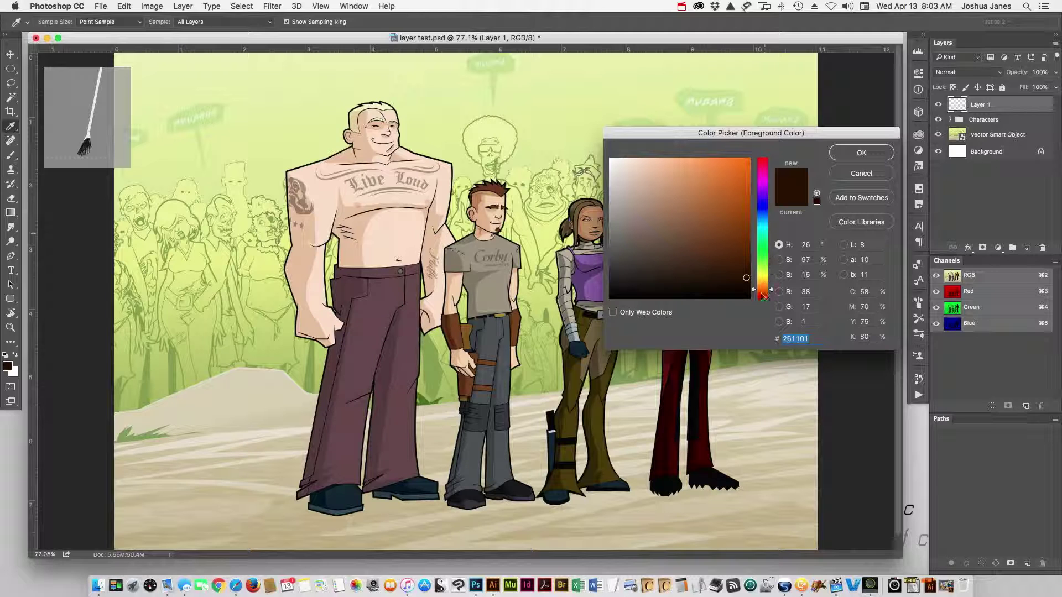
drag(765, 298, 766, 308)
click(765, 202)
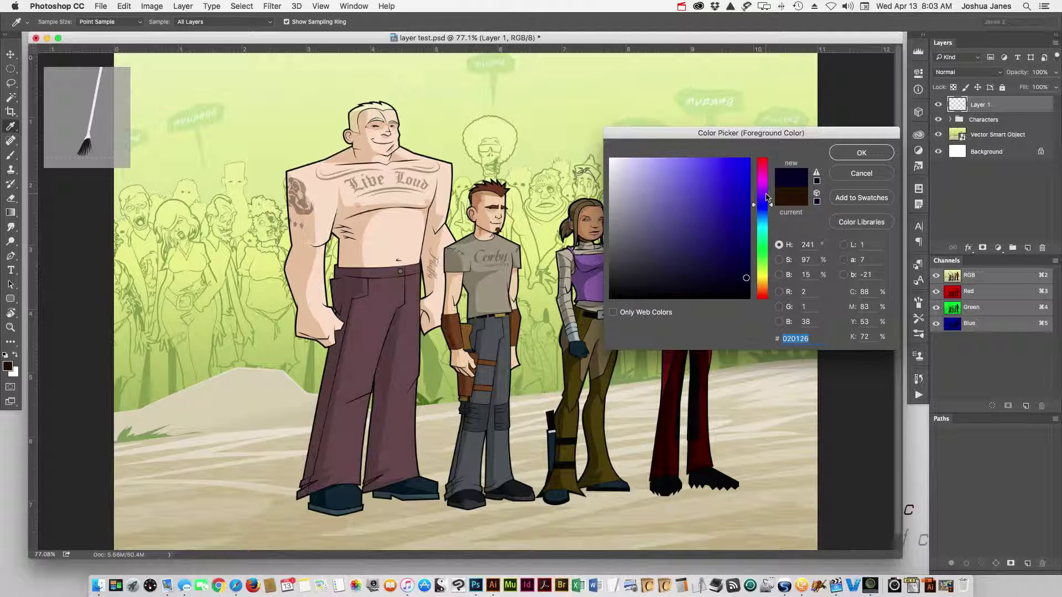
click(852, 154)
key(b)
Step: Enlarge the brush to about 171, paint a broad navy stroke across the characters, then undo it
mouse_move(586, 166)
mouse_down()
mouse_move(617, 188)
mouse_move(608, 191)
mouse_up()
key(super+z)
mouse_move(603, 299)
mouse_down()
mouse_move(629, 299)
mouse_move(763, 183)
mouse_move(785, 199)
mouse_move(769, 260)
mouse_move(775, 321)
mouse_up()
mouse_move(769, 257)
mouse_down()
mouse_move(559, 288)
mouse_move(266, 354)
mouse_up()
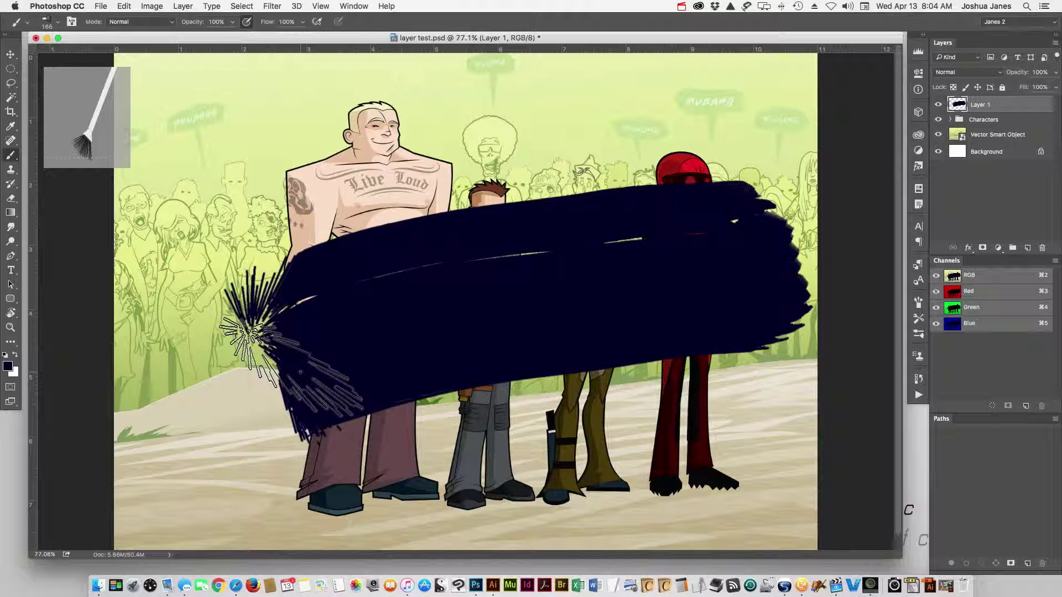
key(super+z)
Step: Set the foreground to bright blue and paint a broad stroke across the characters
click(8, 366)
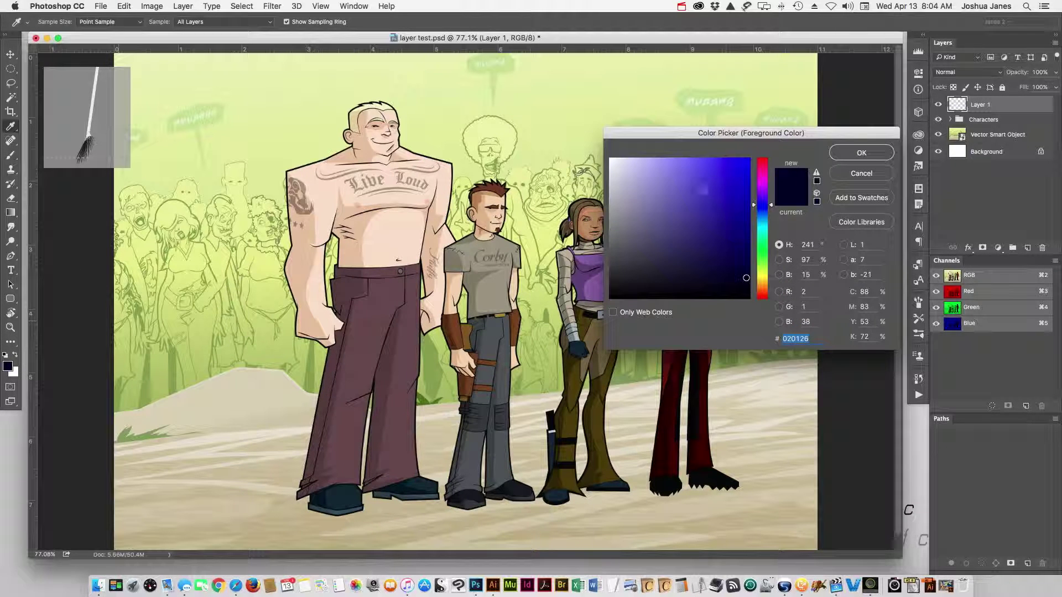
click(750, 170)
key(Return)
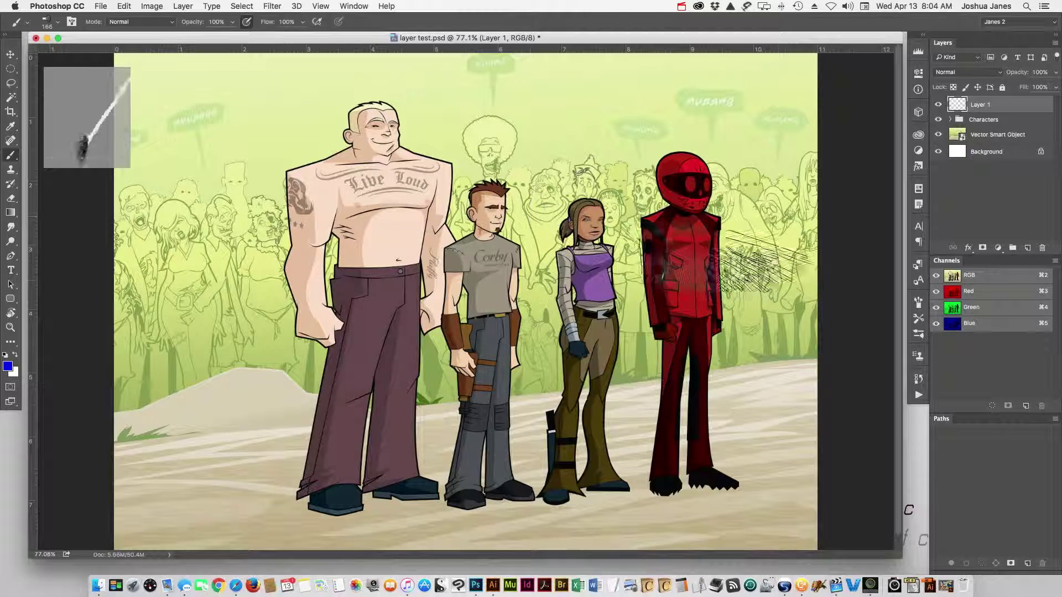
mouse_move(768, 211)
mouse_down()
mouse_move(752, 290)
mouse_move(487, 249)
mouse_move(210, 343)
mouse_move(226, 361)
mouse_up()
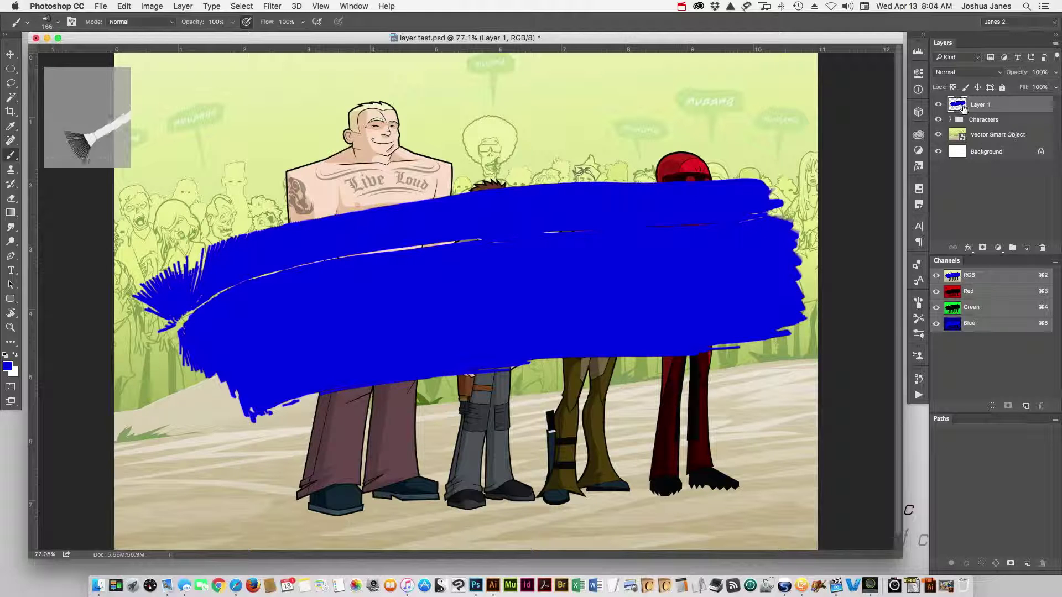
Step: Test clipping Layer 1 to Characters, release it, hide the stroke, and select the group
mouse_move(957, 107)
mouse_down()
mouse_move(960, 122)
mouse_move(974, 112)
mouse_up()
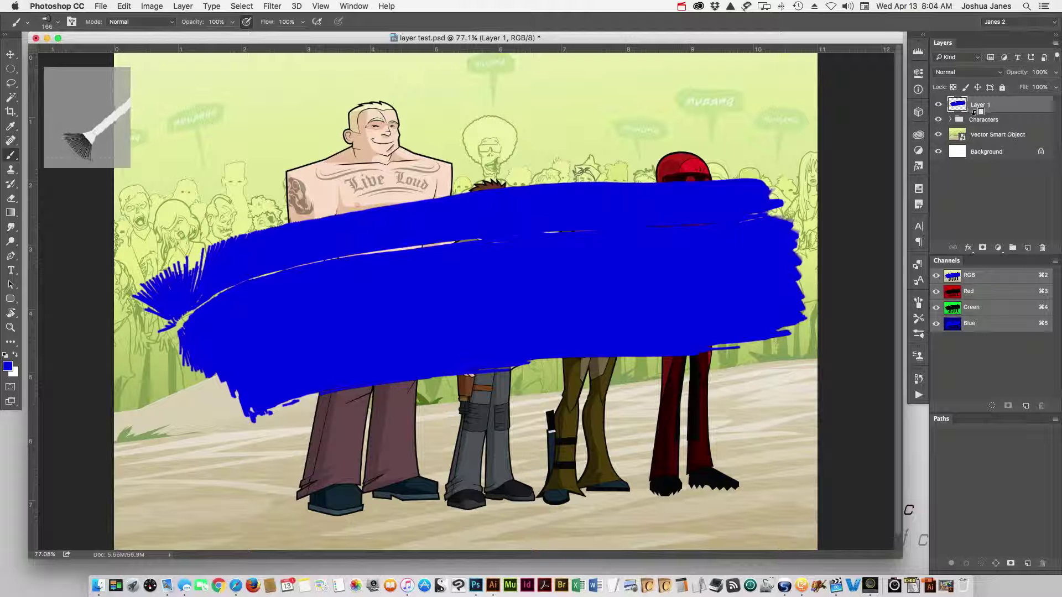
alt+click(970, 111)
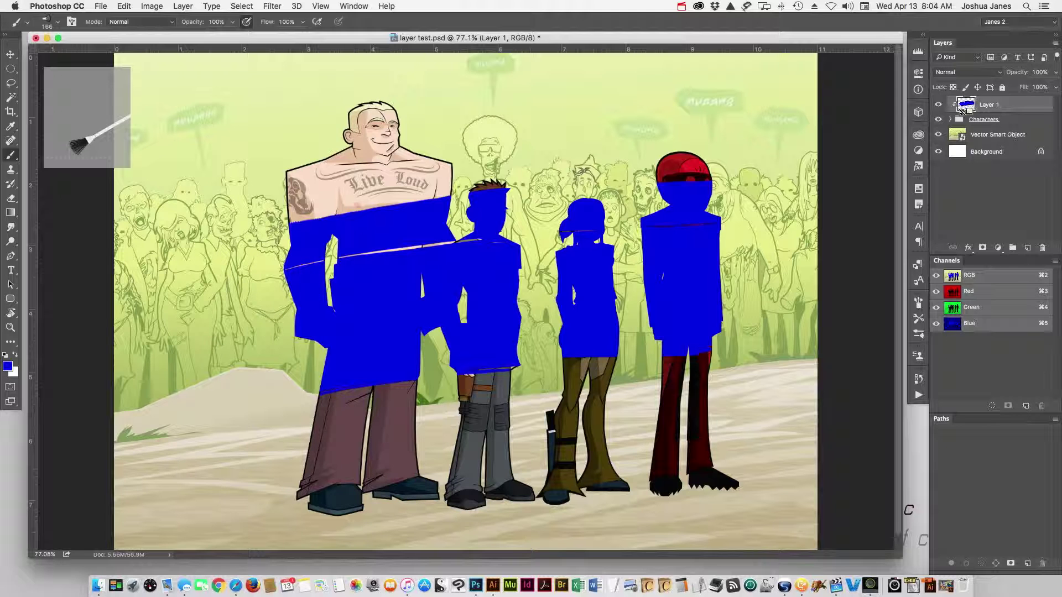
alt+click(960, 123)
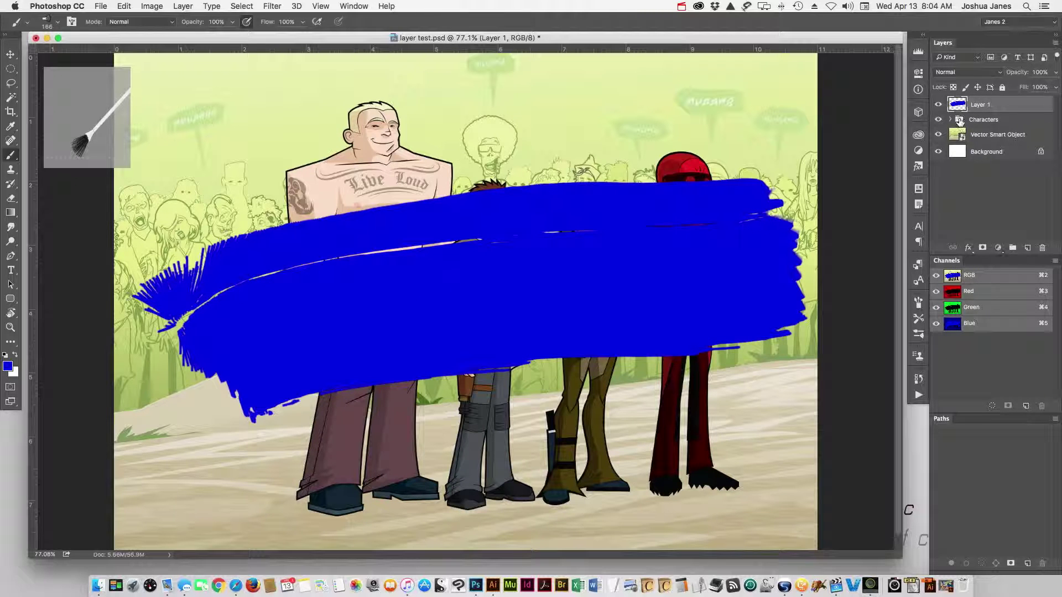
click(965, 121)
click(938, 105)
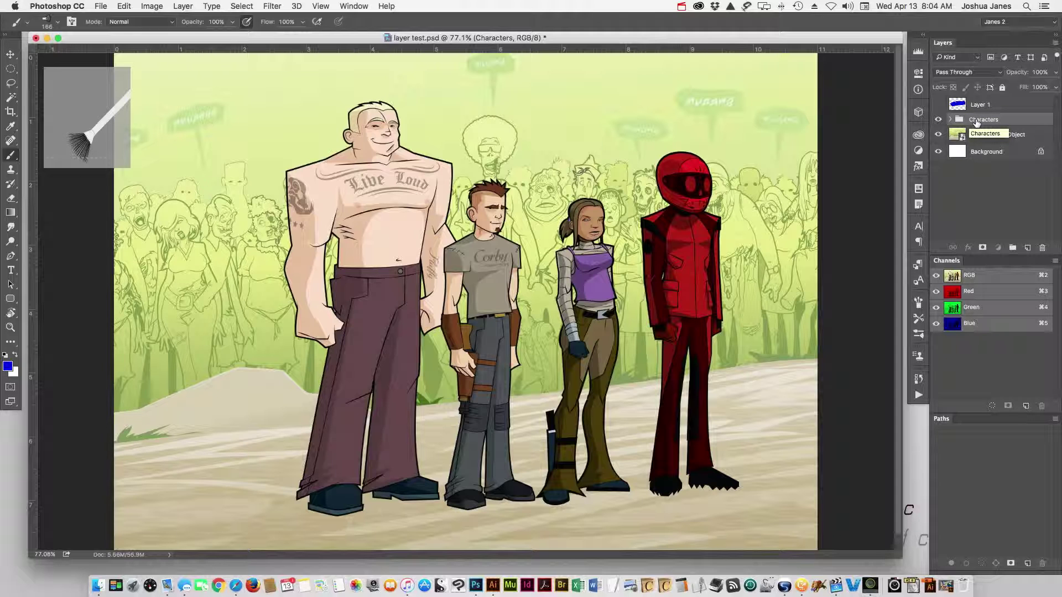
Step: Convert the Characters group to a smart object and move Layer 1 beneath it
right_click(978, 121)
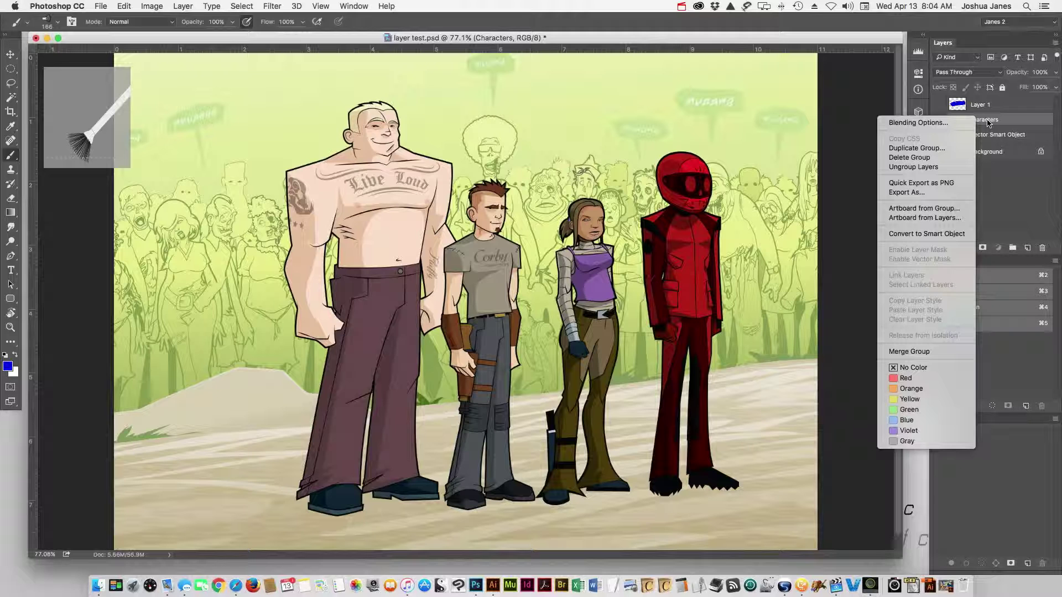
click(926, 234)
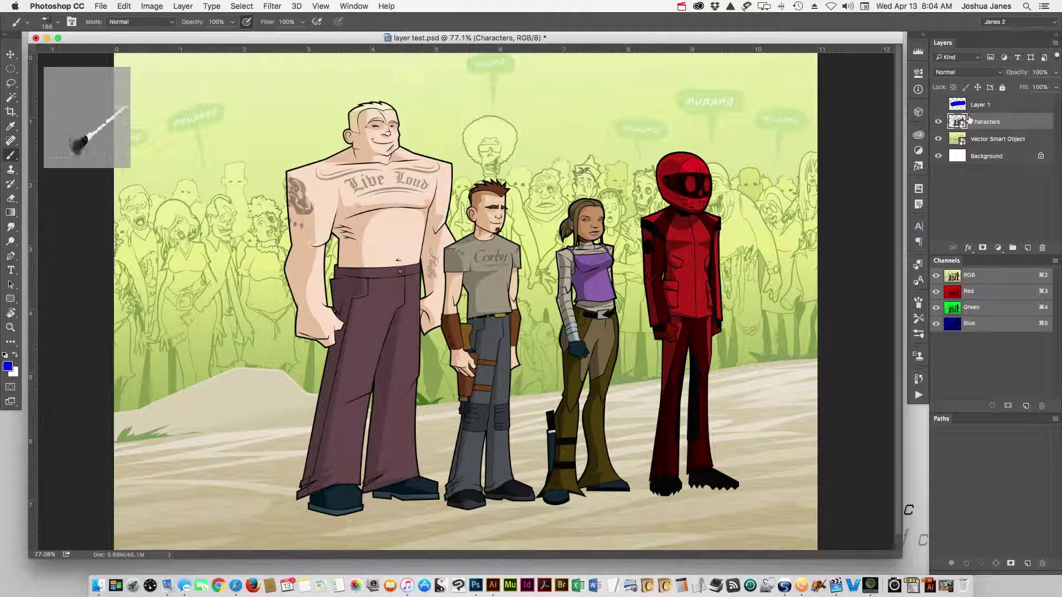
drag(976, 105, 978, 132)
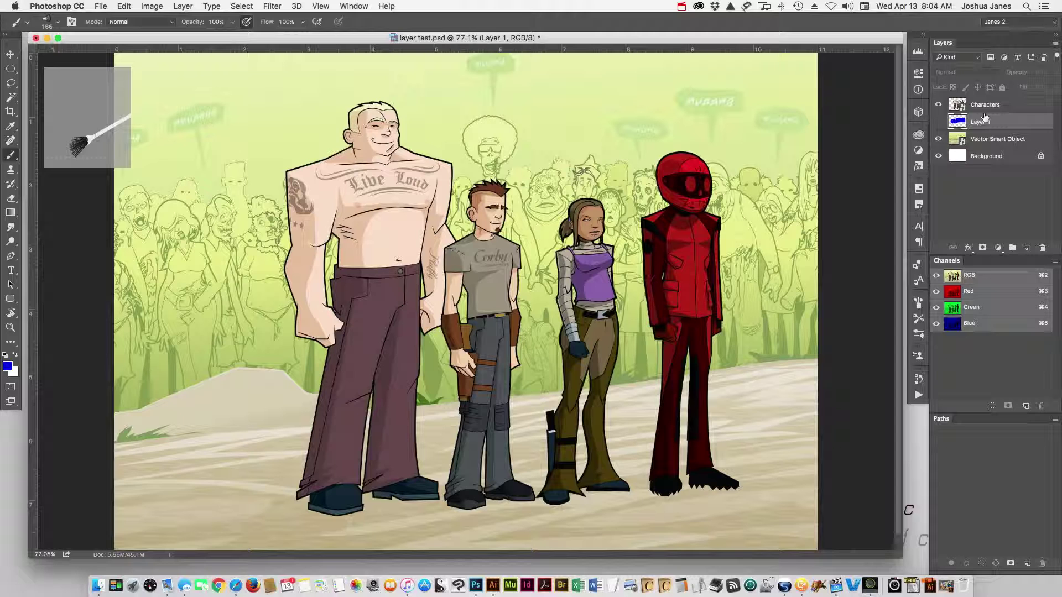
Step: Show Layer 1 again and clip the Characters smart object to its blue stroke
alt+click(968, 113)
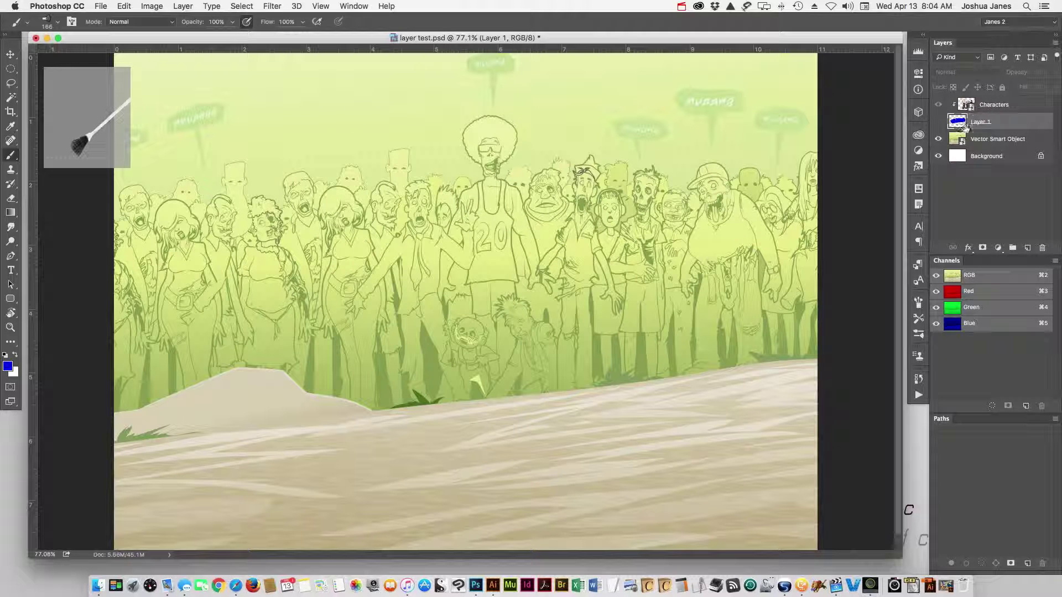
click(938, 122)
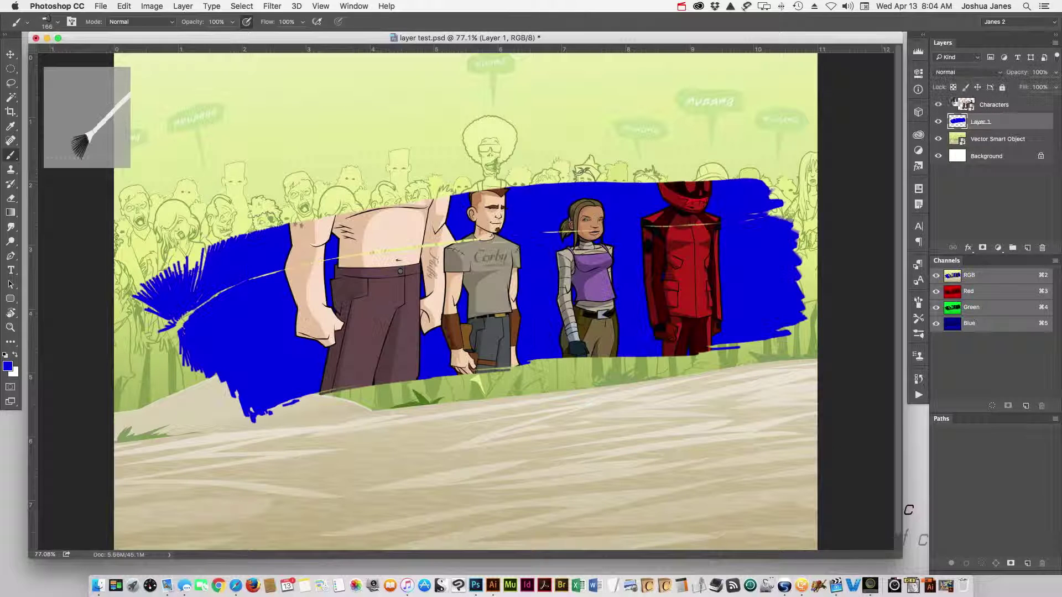
click(989, 107)
key(super+alt+g)
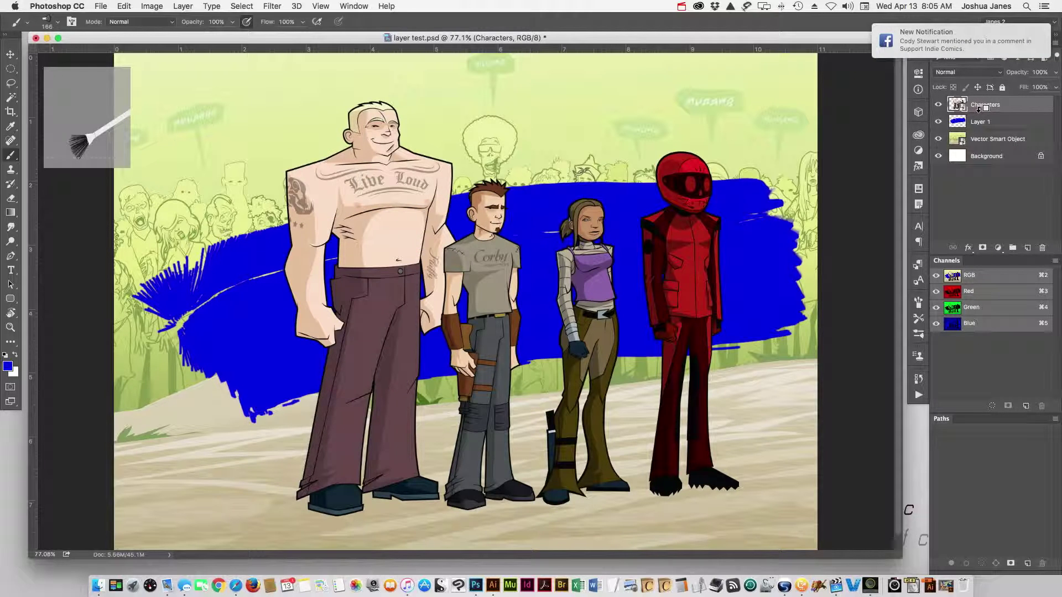
alt+click(978, 113)
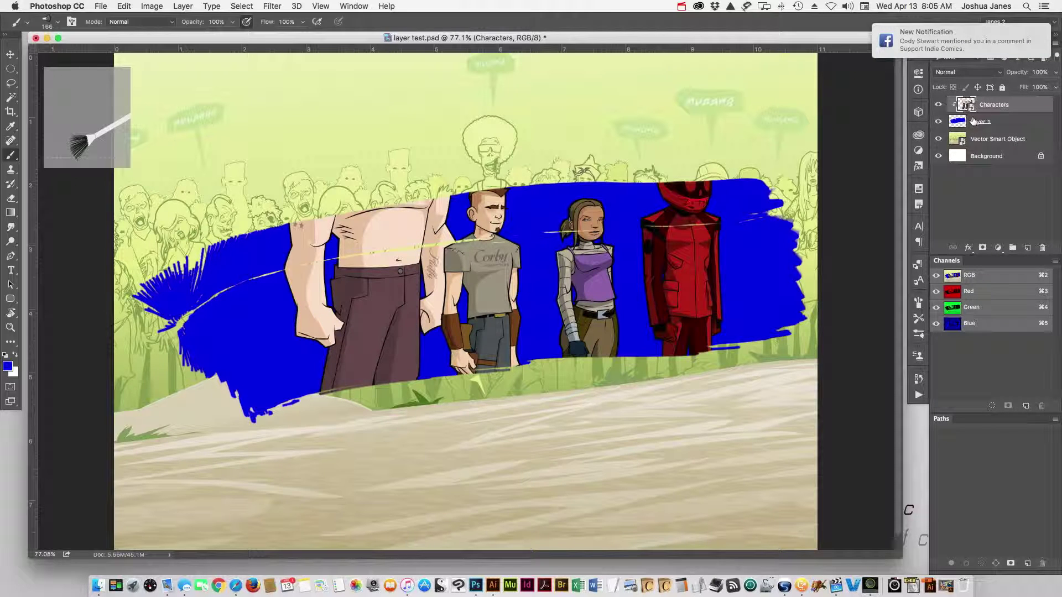